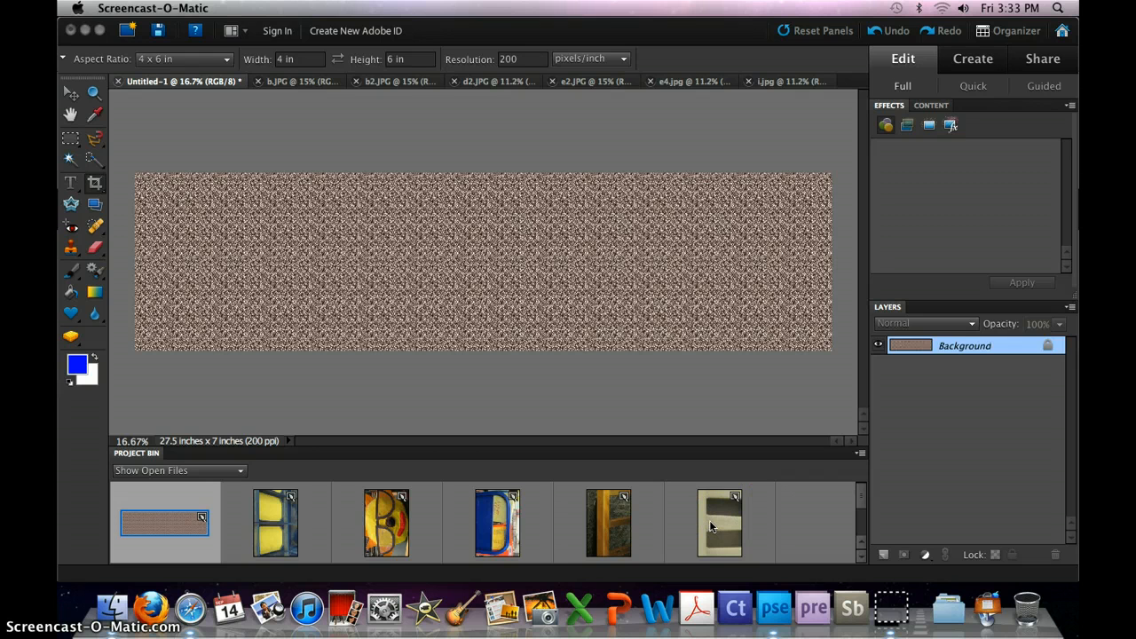
- Add the b.JPG, b2.JPG and d2.JPG photos as layers on the patterned background document Untitled-1
{"action": "left_click", "coordinate": [271, 531]}
{"action": "left_click_drag", "start_coordinate": [271, 531], "coordinate": [458, 382]}
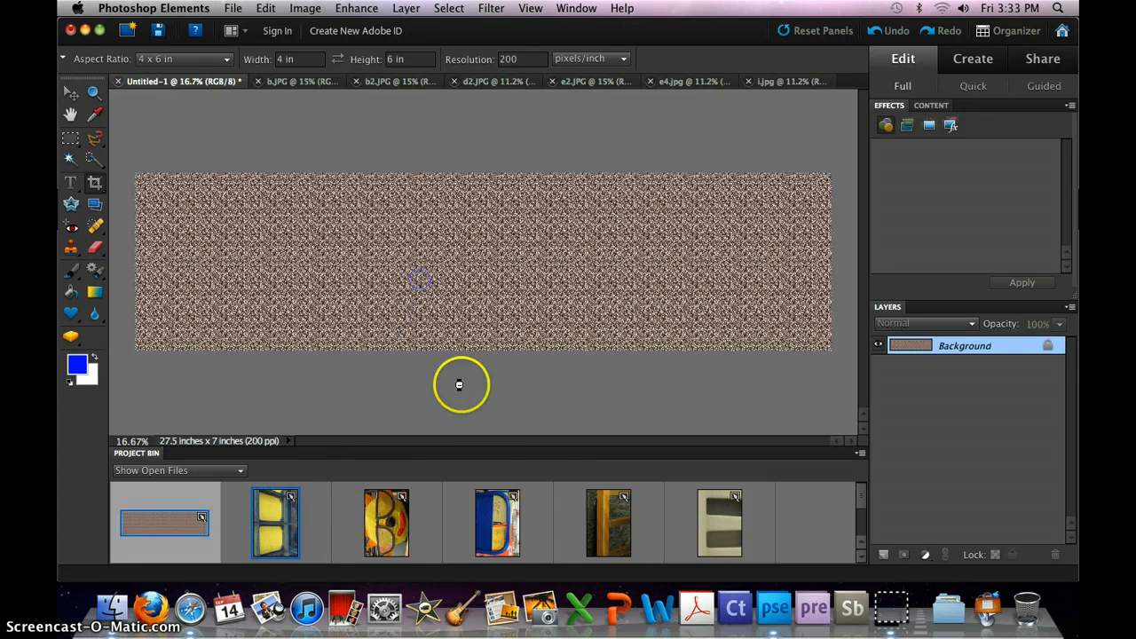
{"action": "left_click", "coordinate": [386, 524]}
{"action": "left_click_drag", "start_coordinate": [386, 524], "coordinate": [532, 257]}
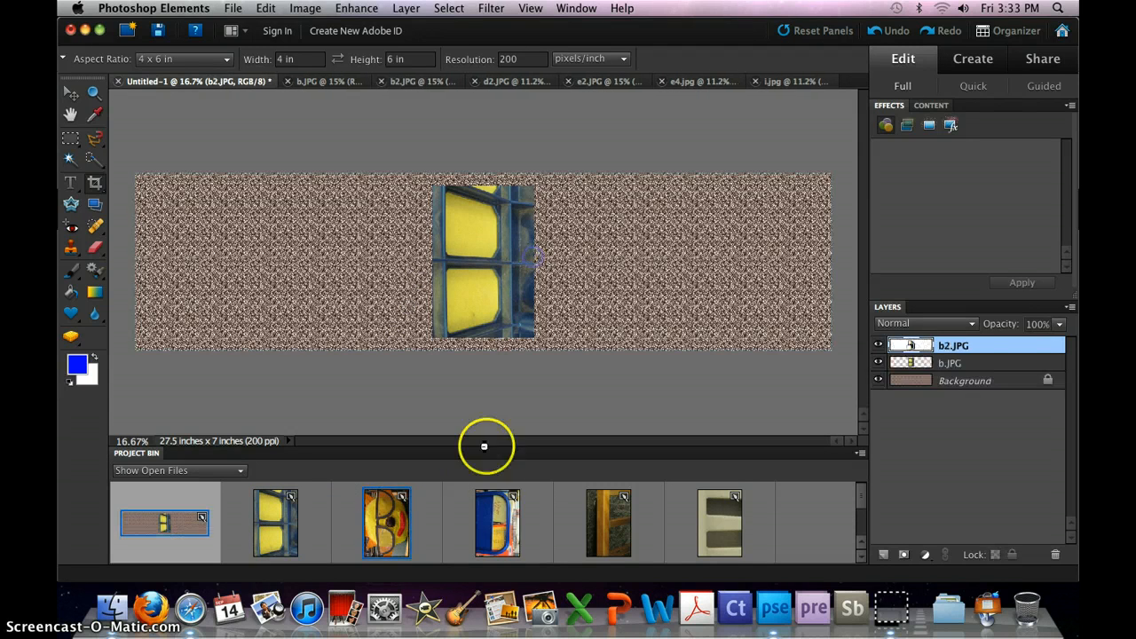
{"action": "left_click", "coordinate": [497, 529]}
{"action": "left_click_drag", "start_coordinate": [497, 529], "coordinate": [492, 270]}
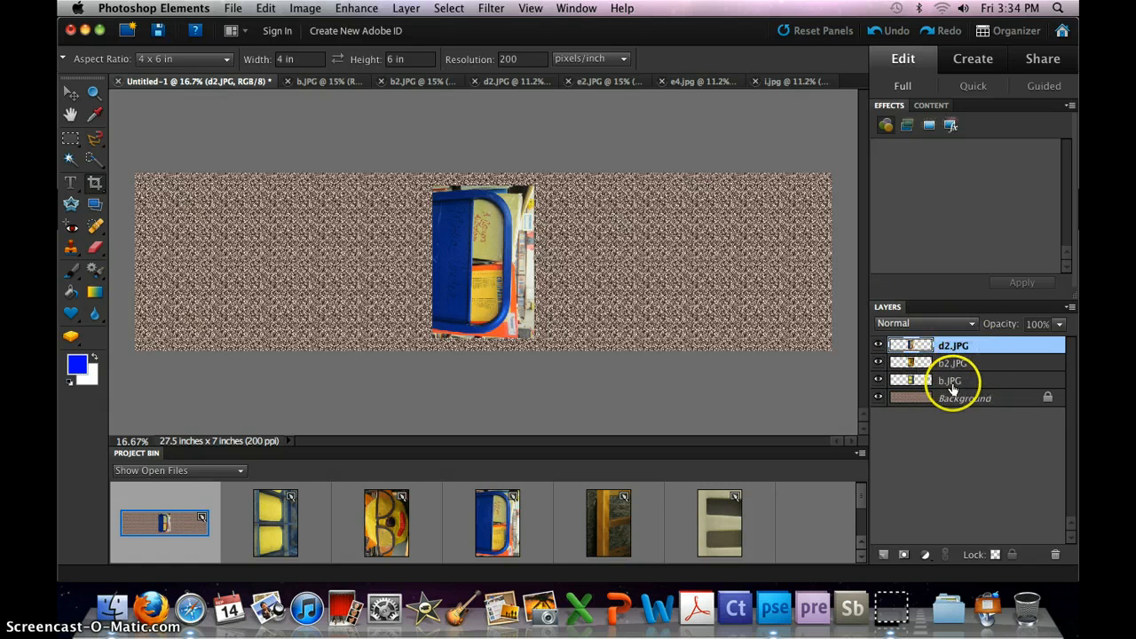
- Add the remaining e2.JPG, e4.jpg and i.jpg photos as layers in the patterned document
{"action": "left_click_drag", "start_coordinate": [610, 530], "coordinate": [588, 380]}
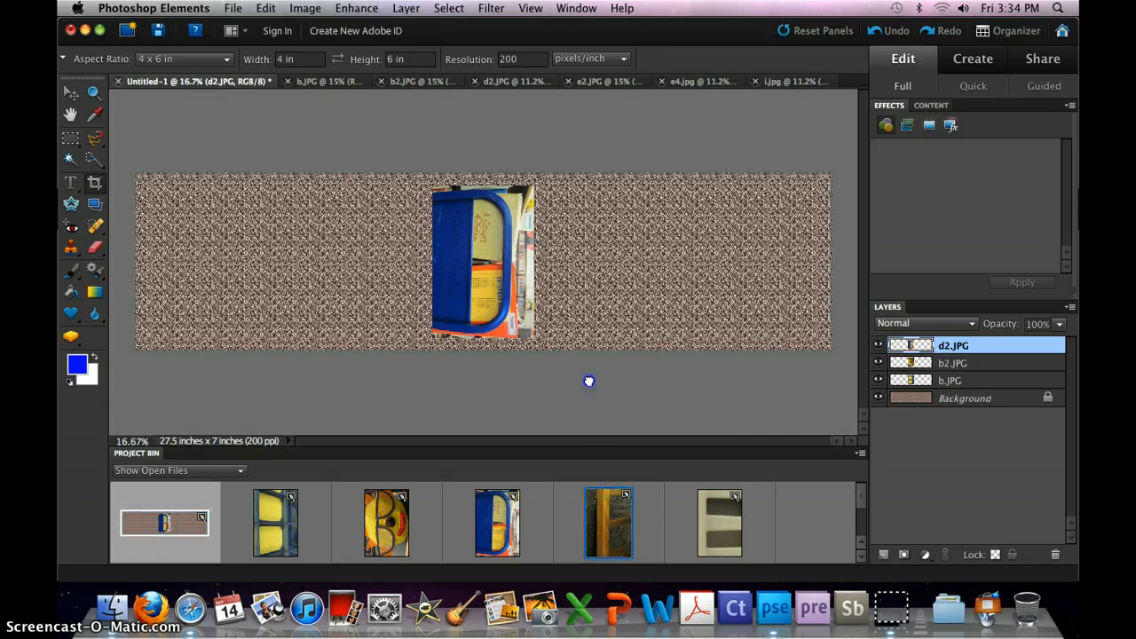
{"action": "left_click_drag", "start_coordinate": [507, 302], "coordinate": [508, 302]}
{"action": "left_click_drag", "start_coordinate": [722, 524], "coordinate": [527, 282]}
{"action": "left_click_drag", "start_coordinate": [860, 495], "coordinate": [861, 527]}
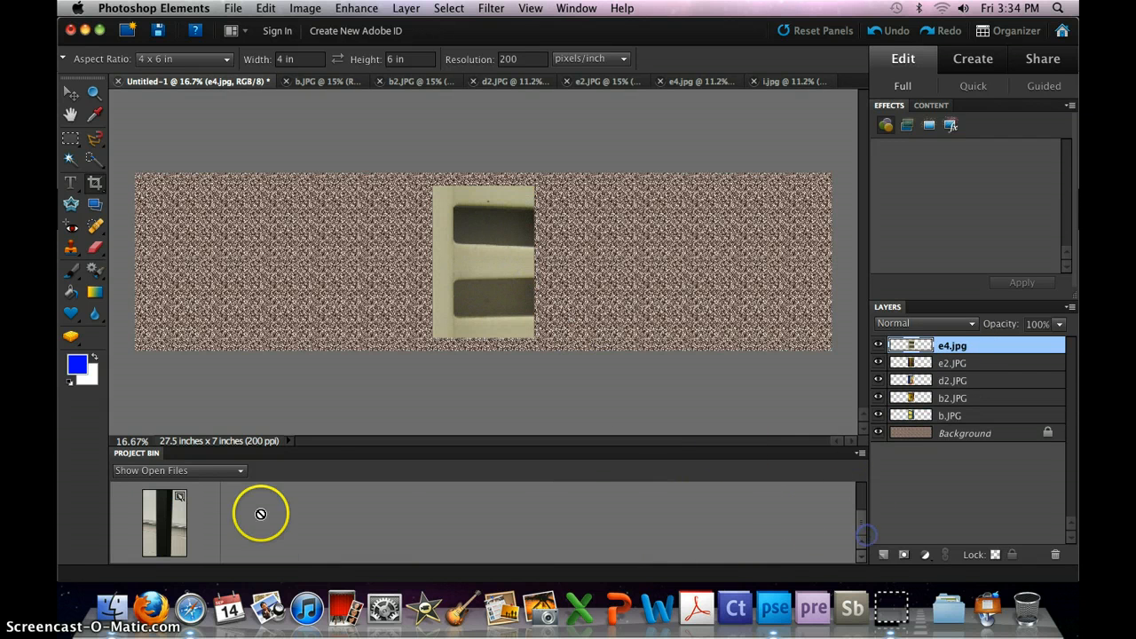
{"action": "left_click_drag", "start_coordinate": [169, 526], "coordinate": [464, 304]}
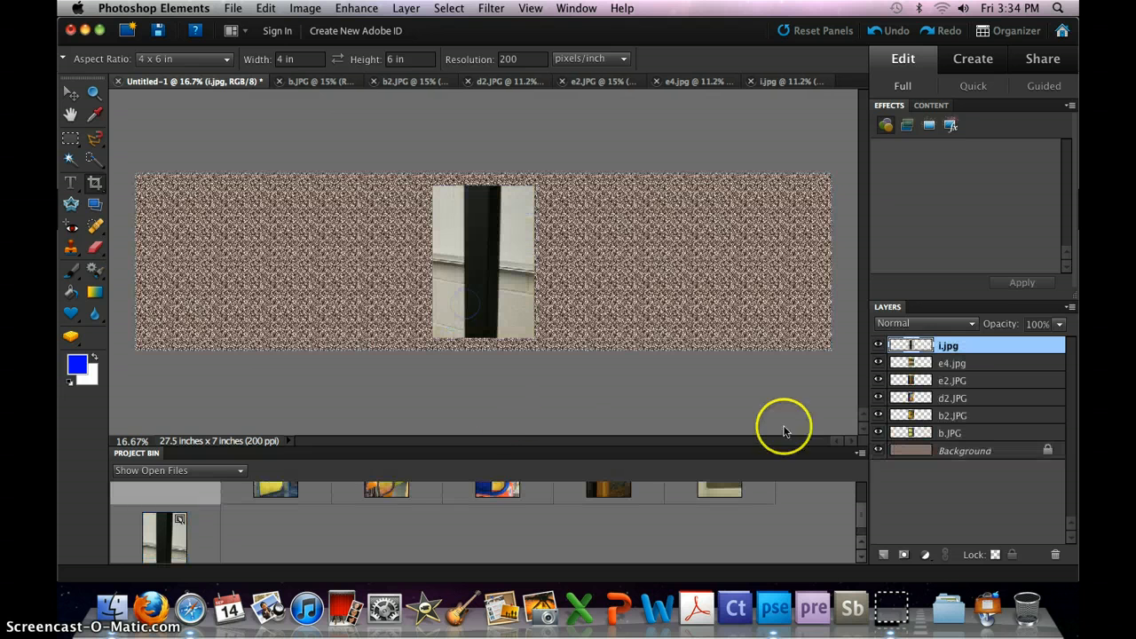
- Spread the stacked photos across the background with the Move tool, placing d2 at the left end and i, e2 and e4 toward the right
{"action": "left_click", "coordinate": [73, 93]}
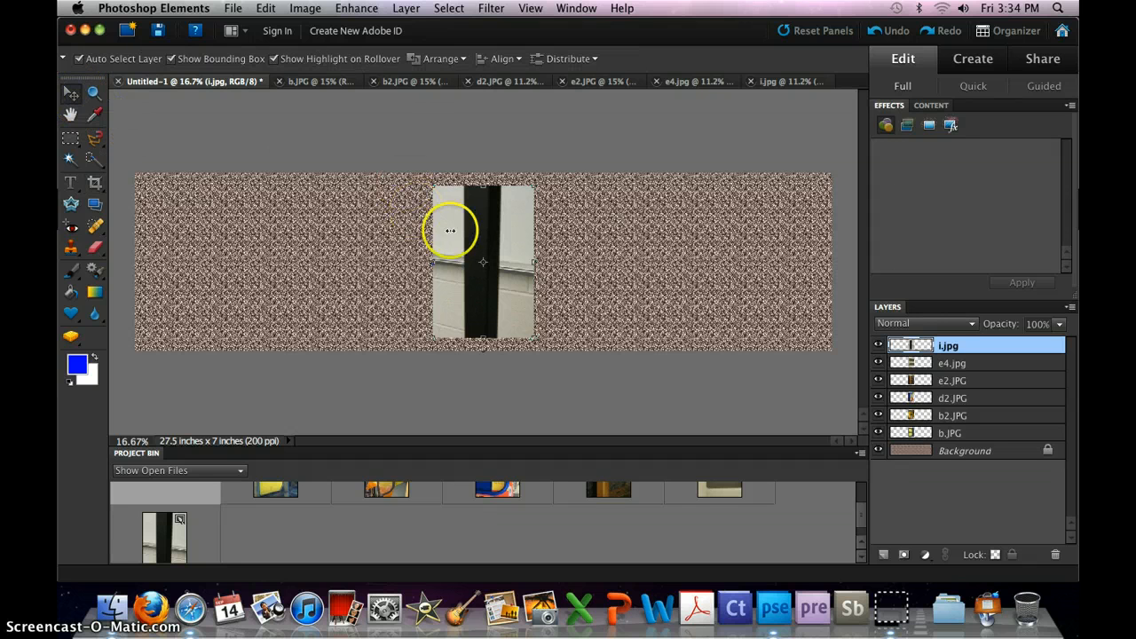
{"action": "left_click_drag", "start_coordinate": [474, 245], "coordinate": [603, 242]}
{"action": "left_click_drag", "start_coordinate": [489, 246], "coordinate": [722, 246]}
{"action": "left_click_drag", "start_coordinate": [639, 251], "coordinate": [346, 259]}
{"action": "left_click_drag", "start_coordinate": [469, 254], "coordinate": [597, 257]}
{"action": "left_click_drag", "start_coordinate": [506, 262], "coordinate": [200, 257]}
{"action": "left_click_drag", "start_coordinate": [315, 257], "coordinate": [698, 259]}
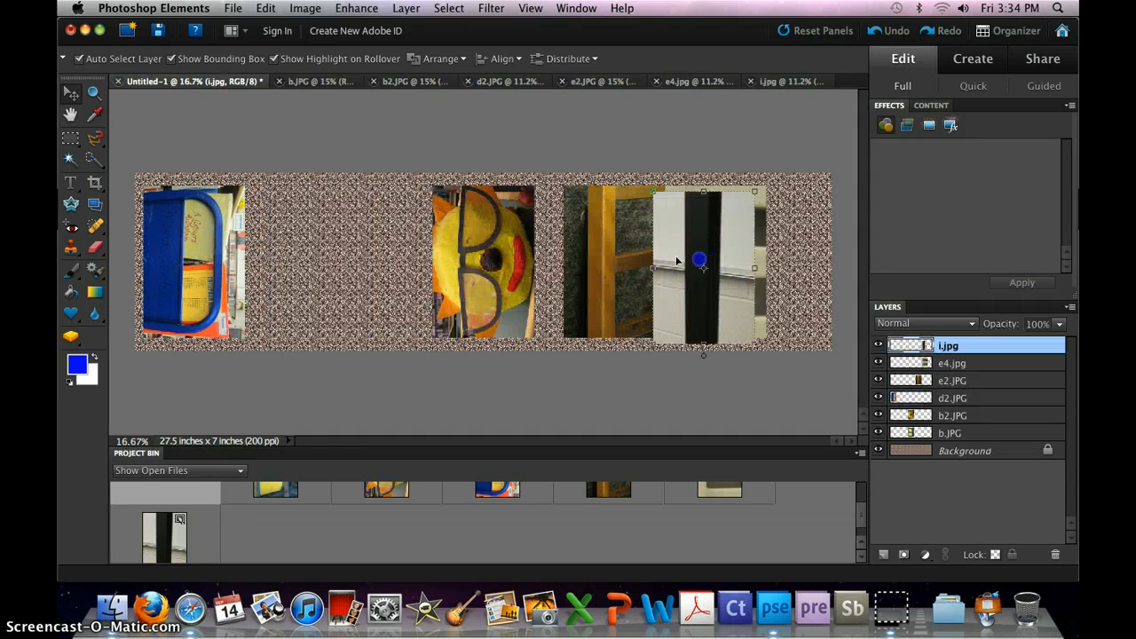
- Rearrange the photos into a row in the order d2, e2, b2, b, i, e4 across the background
{"action": "left_click", "coordinate": [629, 258]}
{"action": "left_click_drag", "start_coordinate": [628, 259], "coordinate": [600, 258]}
{"action": "left_click_drag", "start_coordinate": [505, 256], "coordinate": [384, 259]}
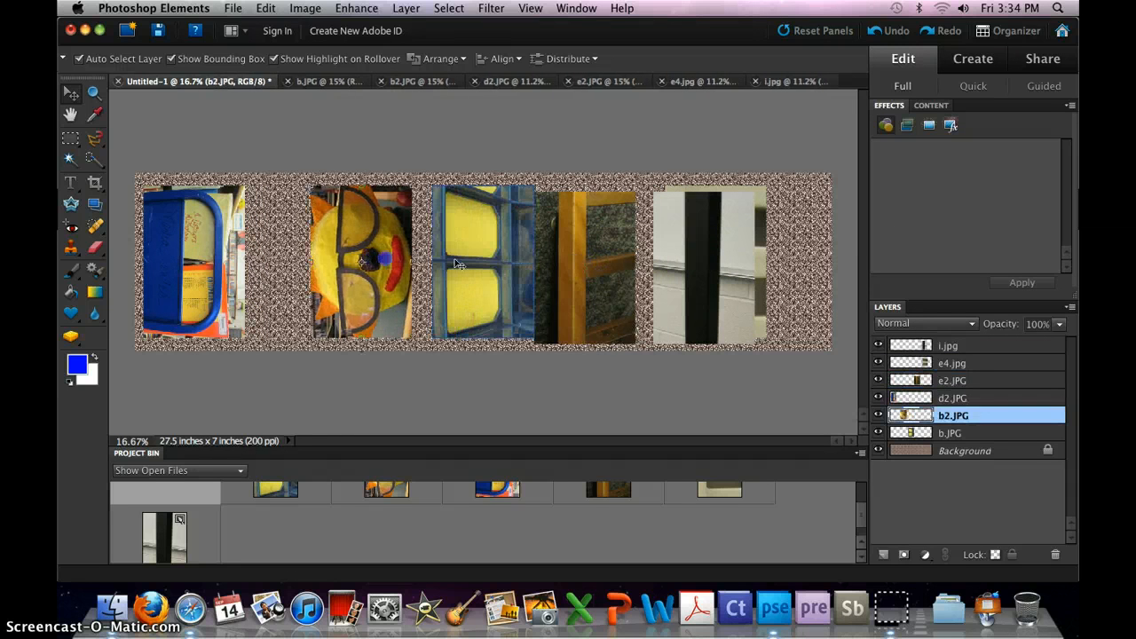
{"action": "left_click", "coordinate": [592, 267]}
{"action": "left_click_drag", "start_coordinate": [592, 266], "coordinate": [307, 257]}
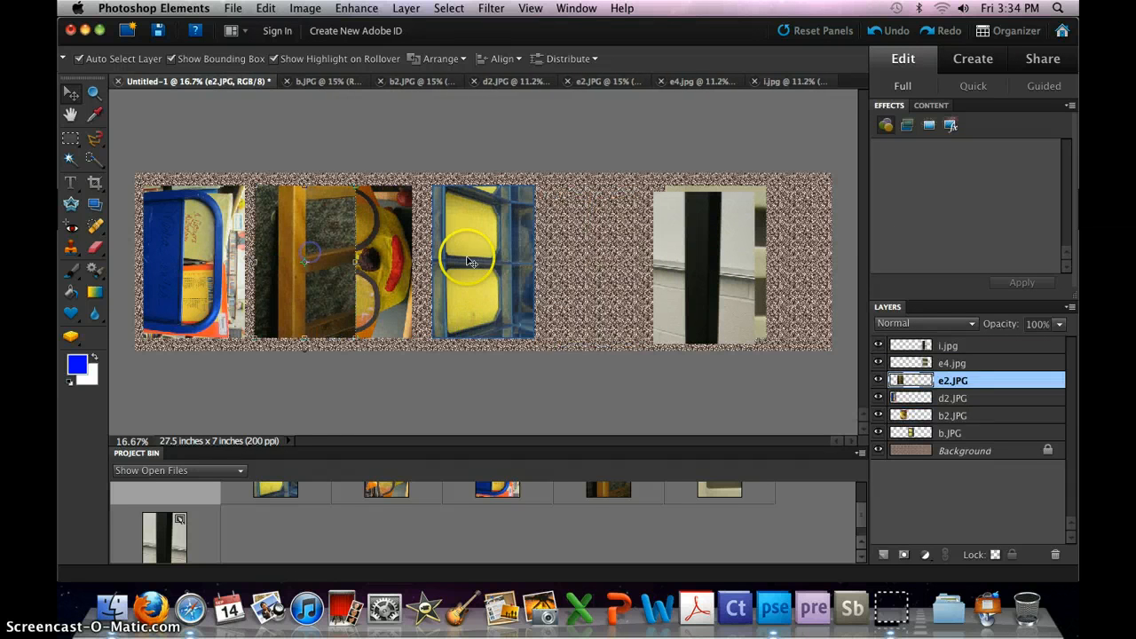
{"action": "left_click_drag", "start_coordinate": [463, 257], "coordinate": [543, 259]}
{"action": "left_click_drag", "start_coordinate": [395, 259], "coordinate": [484, 257]}
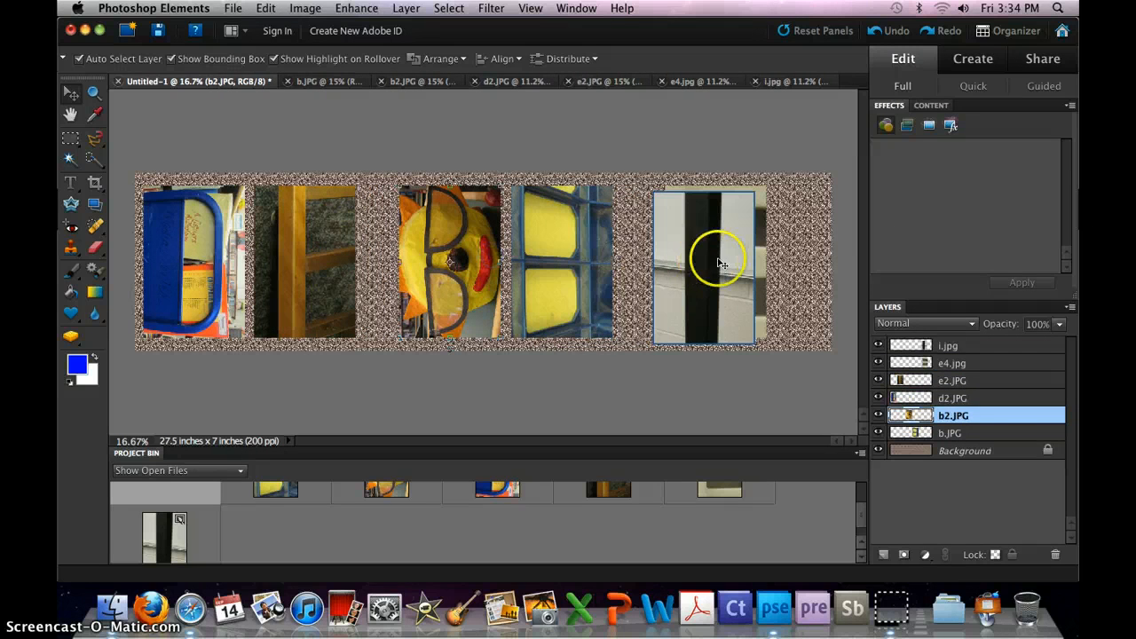
{"action": "left_click_drag", "start_coordinate": [719, 253], "coordinate": [771, 253]}
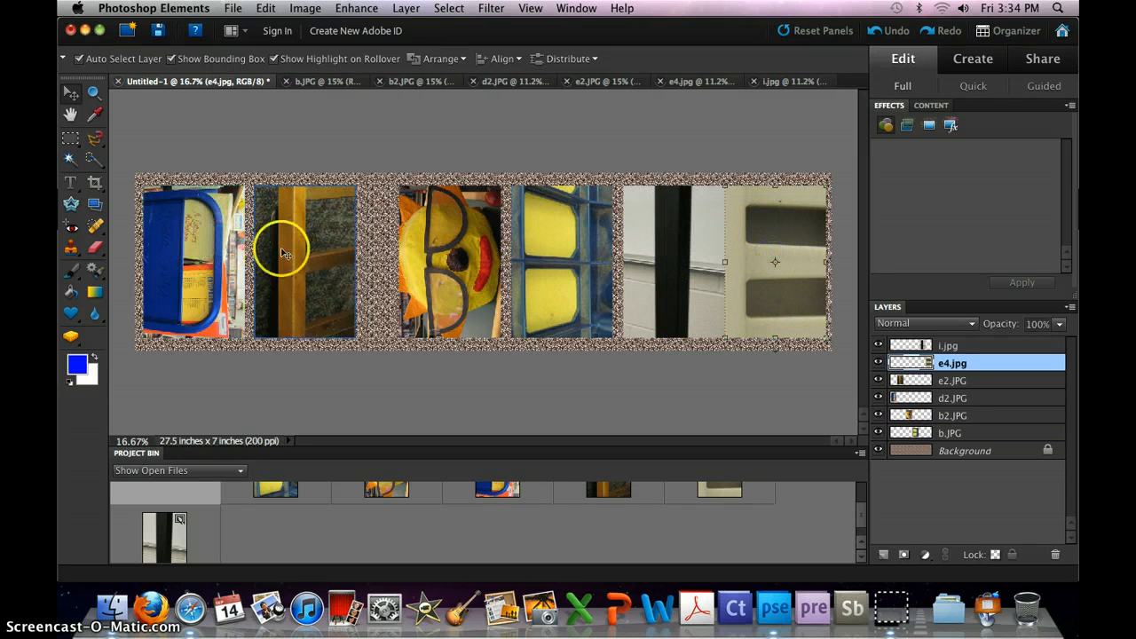
- Roughly reposition the e2, b2, b, i and e4 photos to leave background gaps between neighbouring letters
{"action": "mouse_move", "coordinate": [285, 250]}
{"action": "left_mouse_down"}
{"action": "mouse_move", "coordinate": [302, 252]}
{"action": "mouse_move", "coordinate": [292, 252]}
{"action": "left_mouse_up"}
{"action": "left_click_drag", "start_coordinate": [419, 255], "coordinate": [387, 255]}
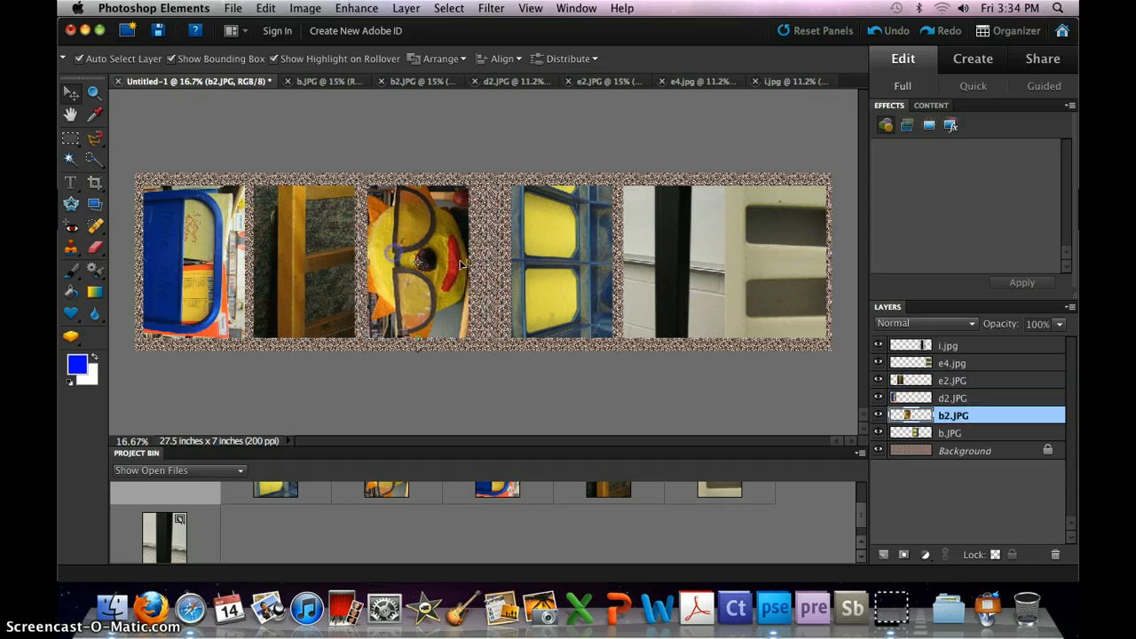
{"action": "left_click_drag", "start_coordinate": [555, 266], "coordinate": [532, 254]}
{"action": "left_click_drag", "start_coordinate": [639, 269], "coordinate": [614, 290]}
{"action": "left_click_drag", "start_coordinate": [748, 260], "coordinate": [734, 273]}
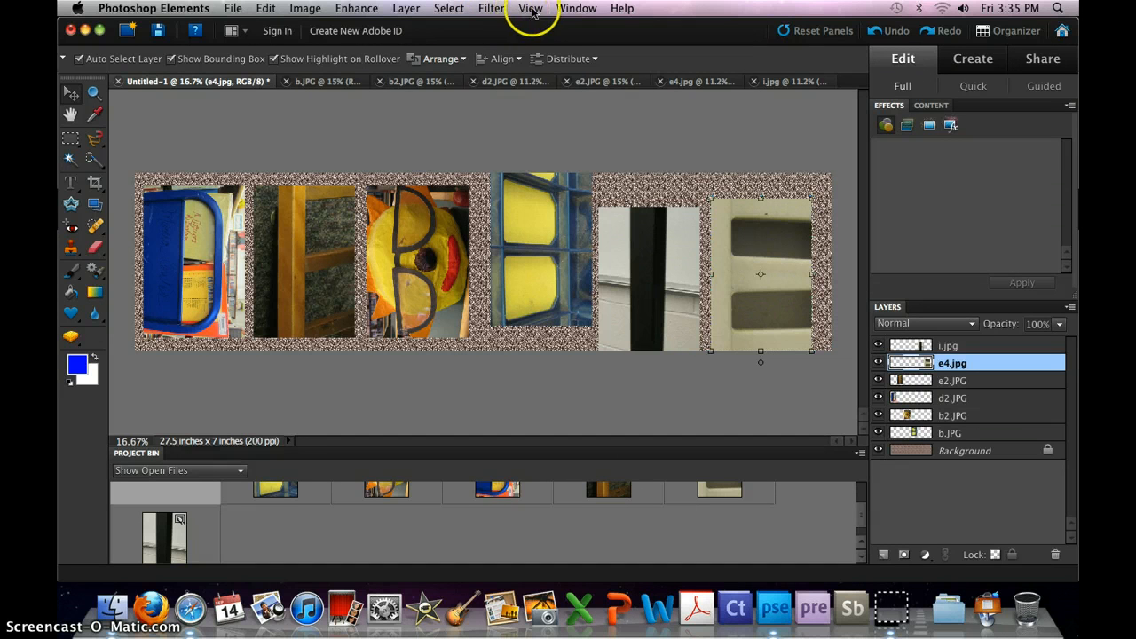
- Display the alignment grid over the collage
{"action": "left_click", "coordinate": [530, 9]}
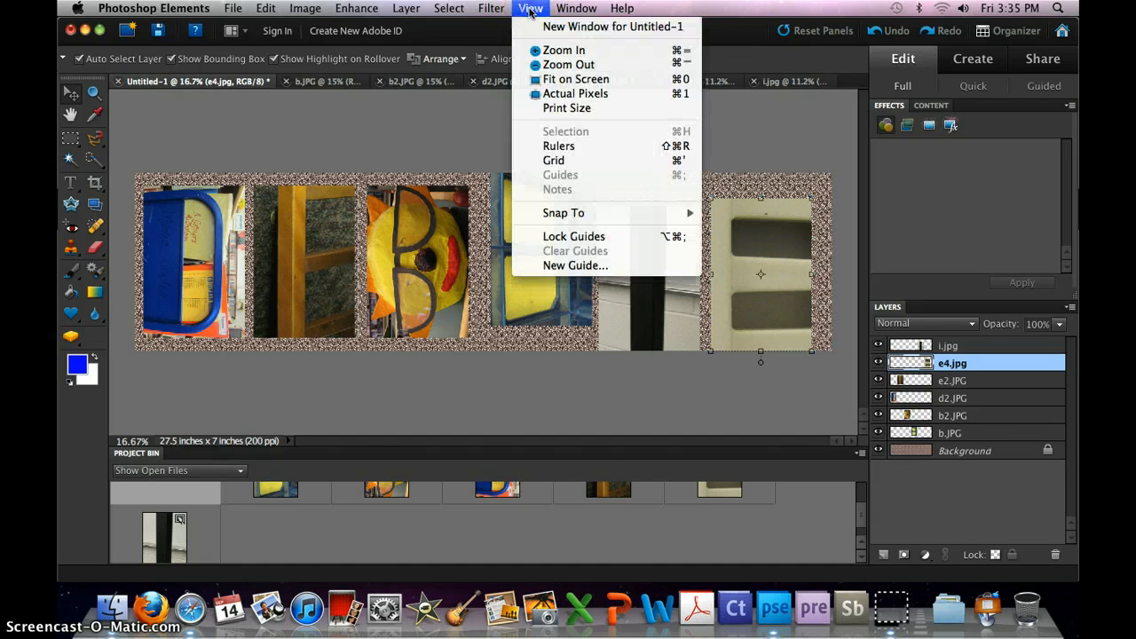
{"action": "left_click", "coordinate": [586, 164]}
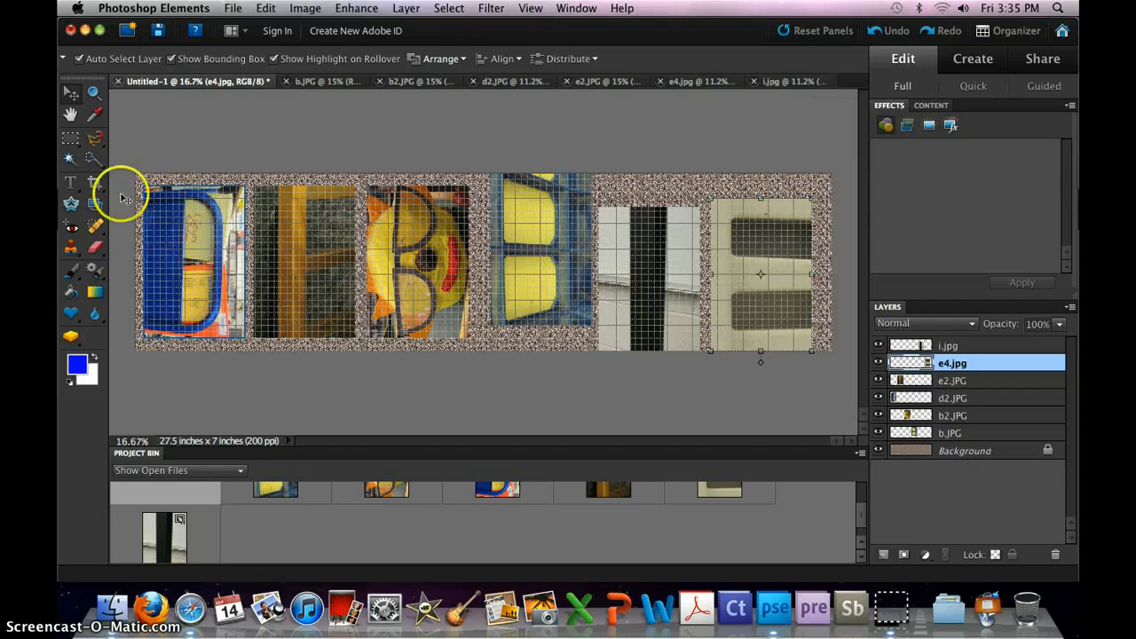
- Nudge the d2.JPG photo sideways until its left edge sits two small grid squares inside the canvas's left edge
{"action": "left_click", "coordinate": [93, 95]}
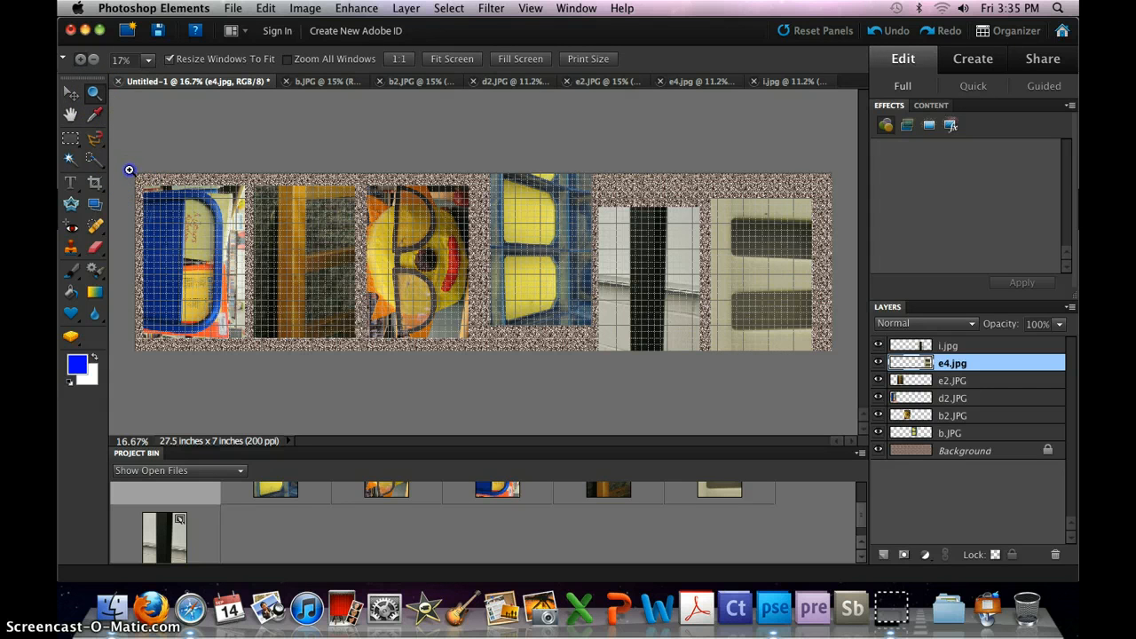
{"action": "left_click", "coordinate": [216, 278]}
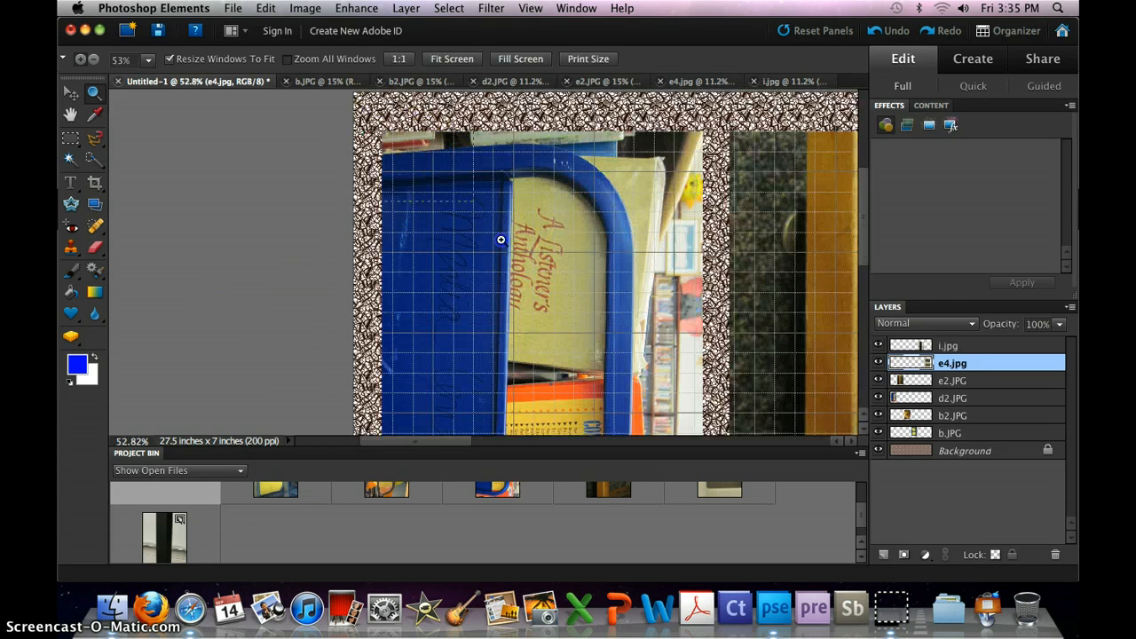
{"action": "left_click", "coordinate": [576, 286]}
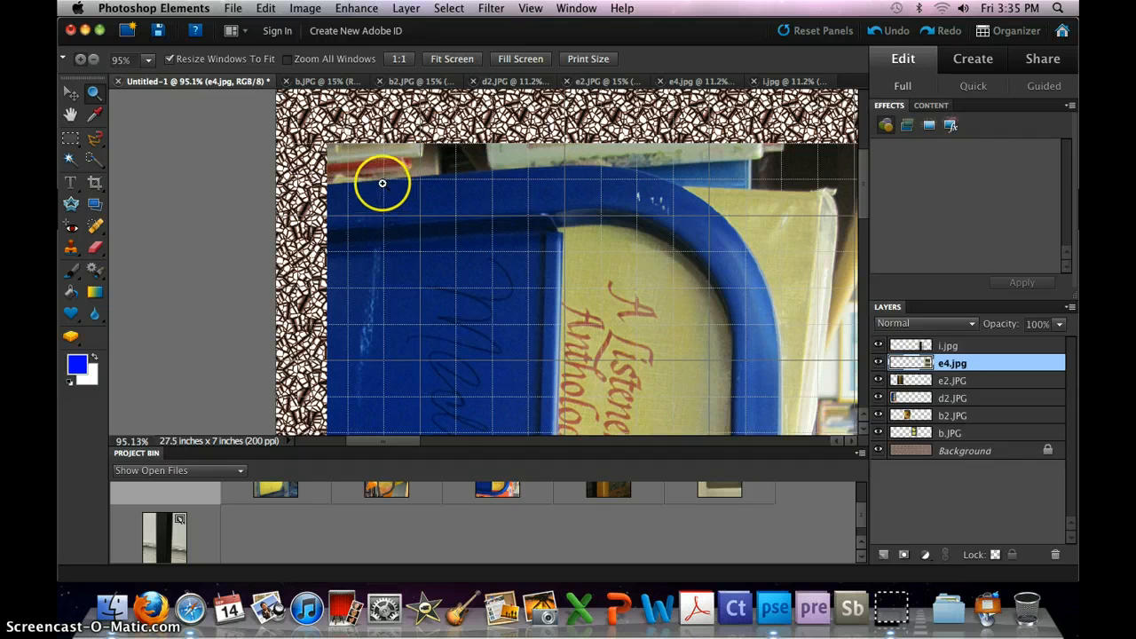
{"action": "left_click", "coordinate": [988, 401]}
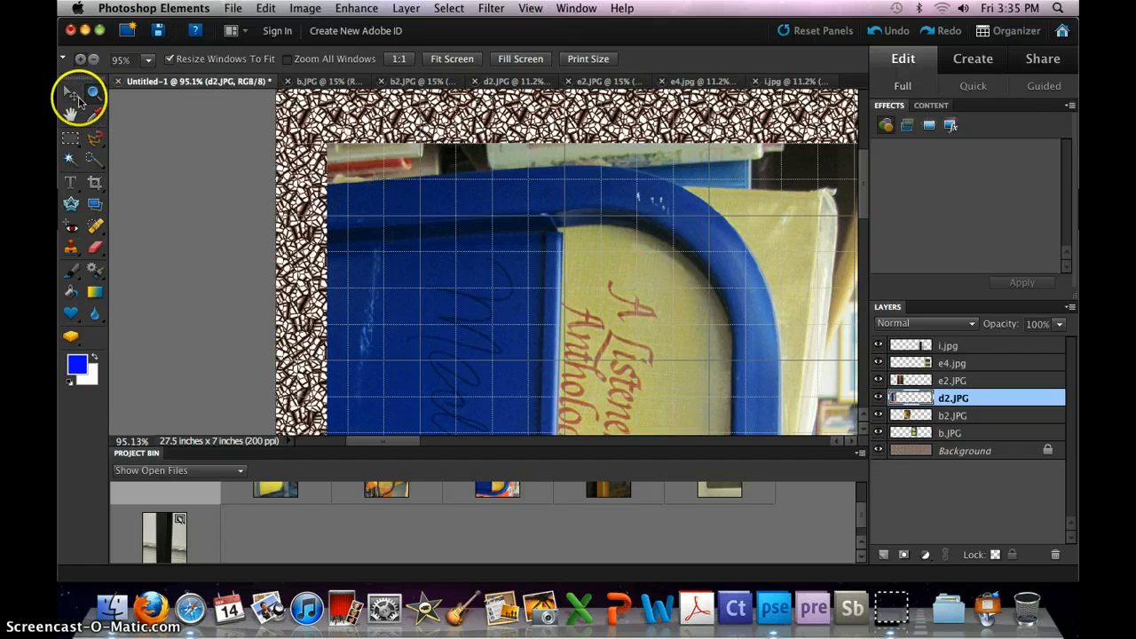
{"action": "left_click", "coordinate": [73, 96]}
{"action": "left_click", "coordinate": [360, 192]}
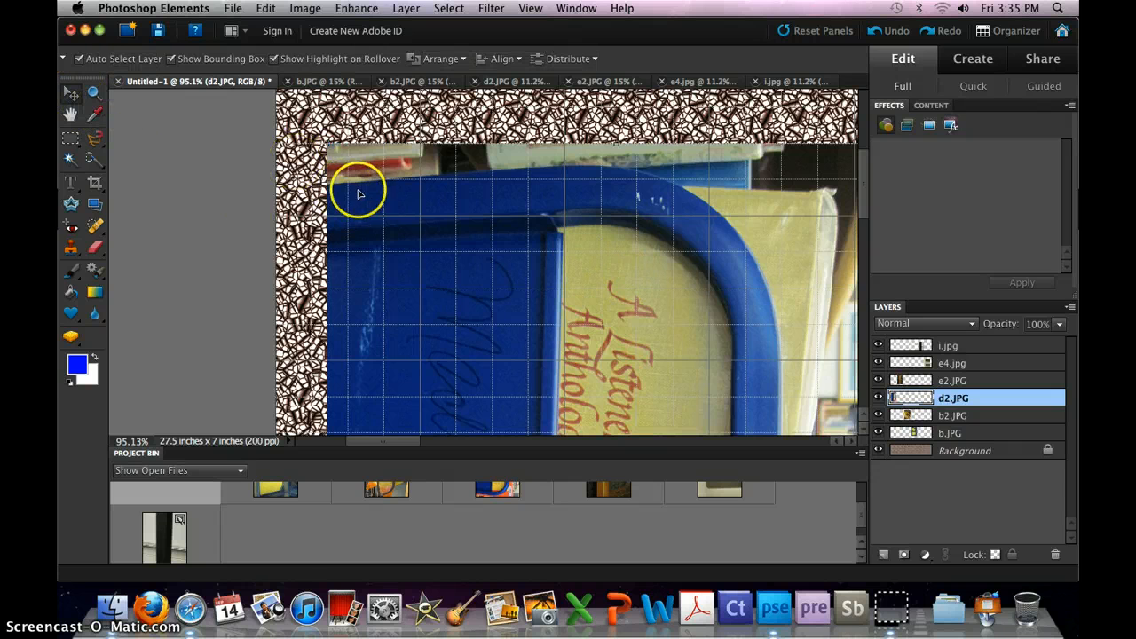
{"action": "mouse_move", "coordinate": [465, 228]}
{"action": "left_mouse_down"}
{"action": "mouse_move", "coordinate": [502, 228]}
{"action": "mouse_move", "coordinate": [449, 226]}
{"action": "mouse_move", "coordinate": [505, 225]}
{"action": "mouse_move", "coordinate": [470, 231]}
{"action": "left_mouse_up"}
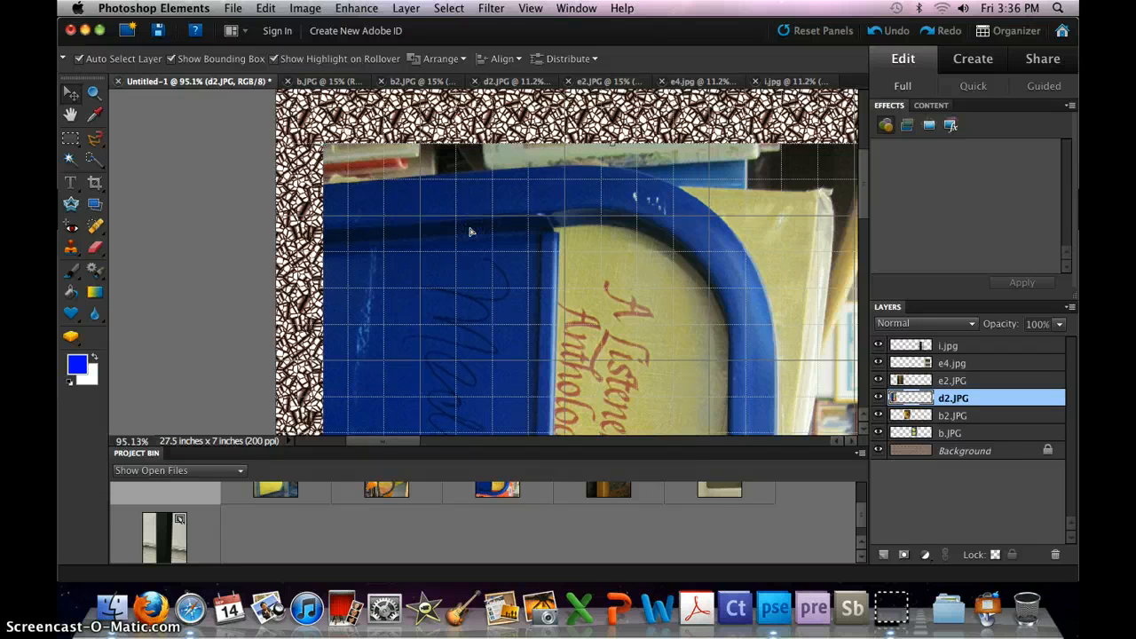
{"action": "key", "text": "Right"}
{"action": "key", "text": "Right"}
{"action": "key", "text": "Right"}
{"action": "key", "text": "Right"}
{"action": "key", "text": "Right"}
{"action": "key", "text": "Right"}
{"action": "key", "text": "Right"}
{"action": "key", "text": "Right"}
{"action": "key", "text": "Right"}
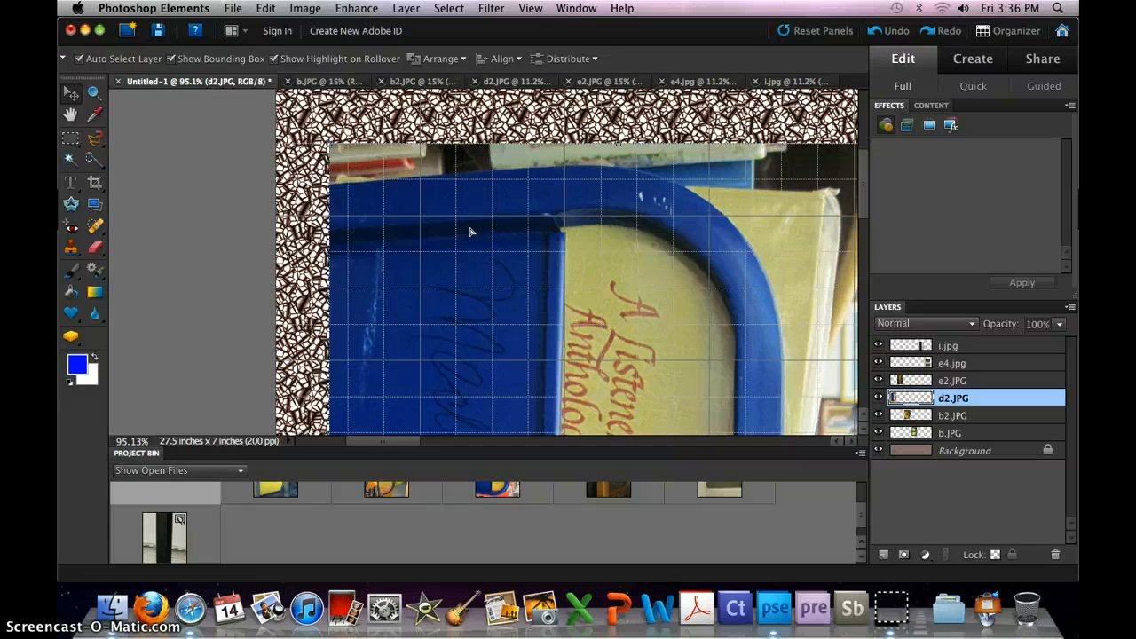
{"action": "key", "text": "Right"}
{"action": "key", "text": "Right"}
{"action": "key", "text": "Right"}
{"action": "key", "text": "Right"}
{"action": "key", "text": "Right"}
{"action": "key", "text": "Right"}
{"action": "key", "text": "Right"}
{"action": "key", "text": "Right"}
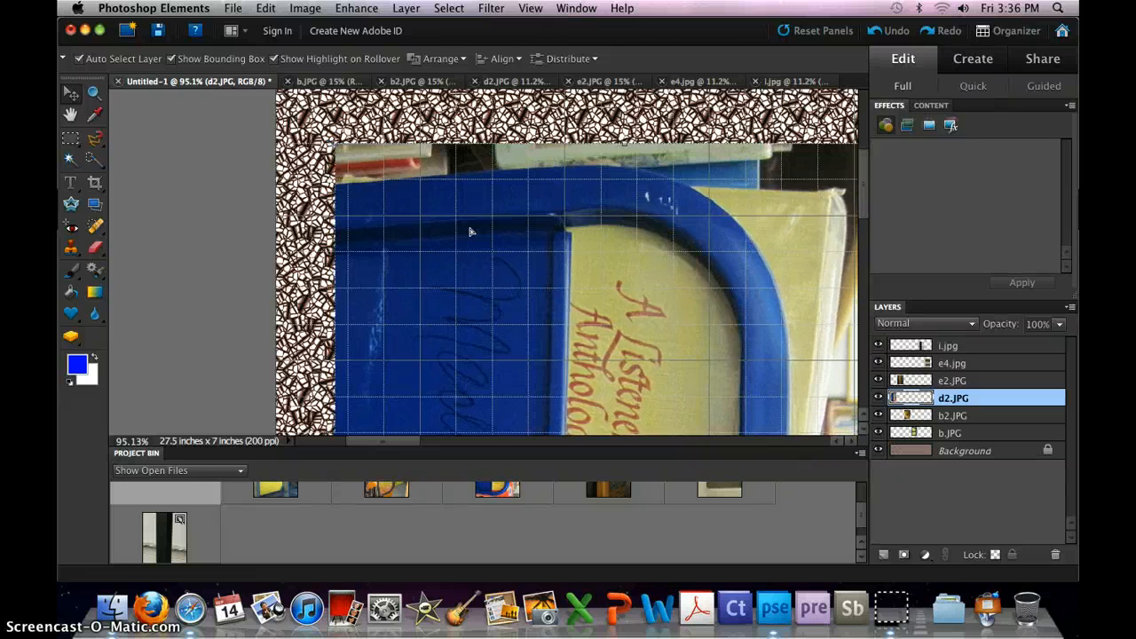
{"action": "key", "text": "Right"}
{"action": "key", "text": "Right"}
{"action": "key", "text": "Right"}
{"action": "key", "text": "Right"}
{"action": "key", "text": "Right"}
{"action": "key", "text": "Right"}
{"action": "key", "text": "Right"}
{"action": "key", "text": "Right"}
{"action": "key", "text": "Right"}
{"action": "key", "text": "Right"}
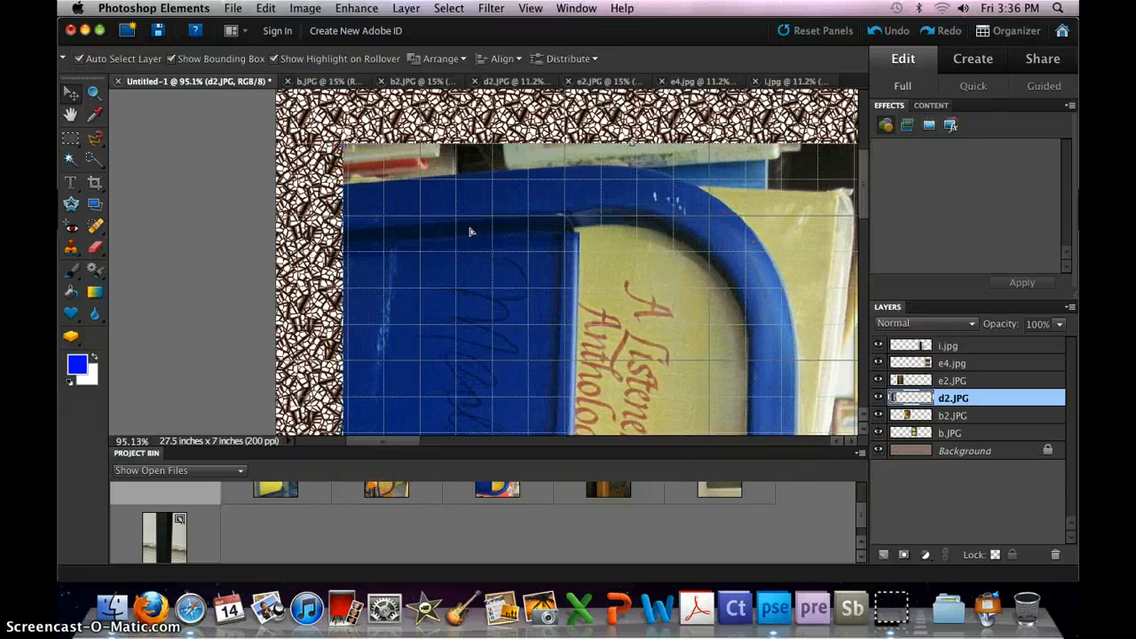
{"action": "key", "text": "Right"}
{"action": "key", "text": "Right"}
{"action": "key", "text": "Right"}
{"action": "key", "text": "Right"}
{"action": "key", "text": "Right"}
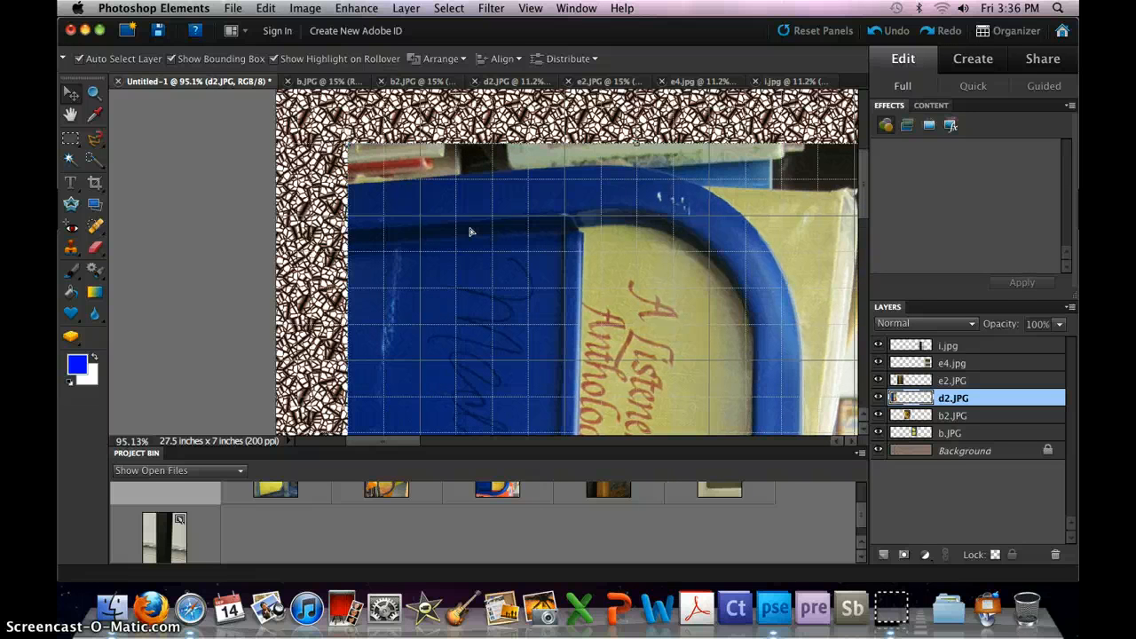
{"action": "key", "text": "Right"}
{"action": "key", "text": "Right"}
{"action": "key", "text": "Left"}
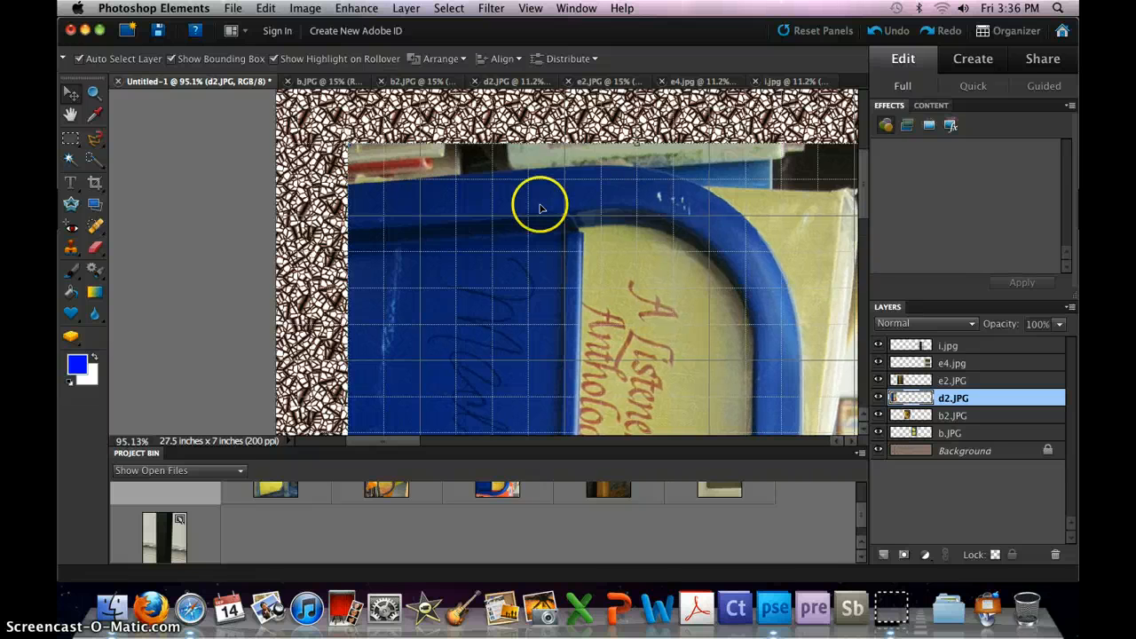
- Align the e2 and b2 photos two small grid squares below the canvas's top edge, with two-square gaps before each one
{"action": "left_click_drag", "start_coordinate": [861, 164], "coordinate": [862, 133]}
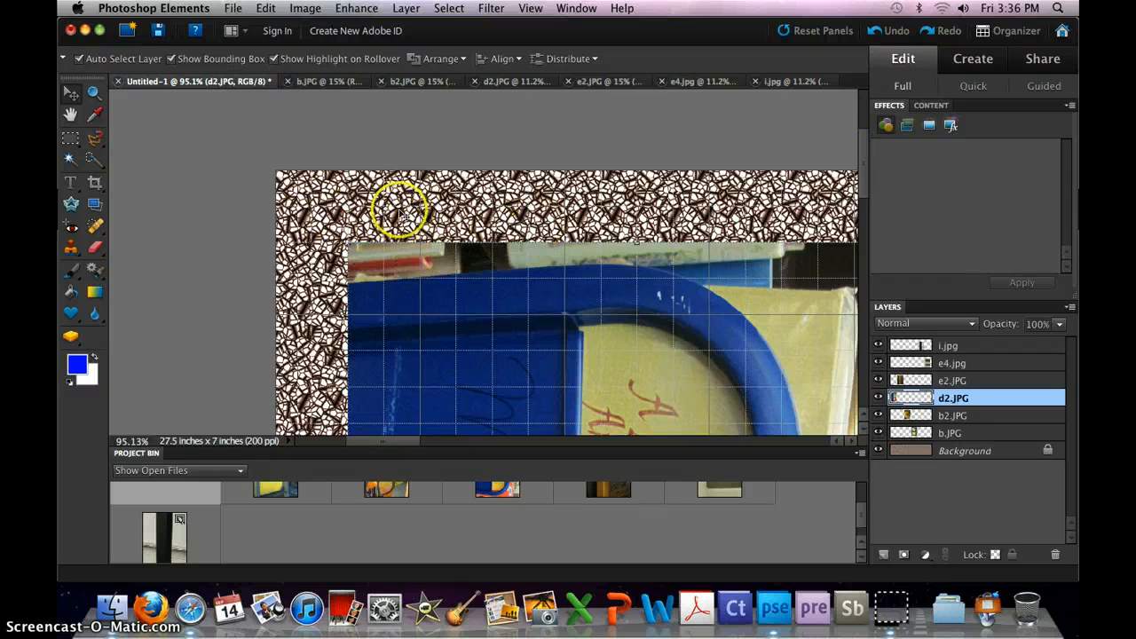
{"action": "left_click_drag", "start_coordinate": [407, 441], "coordinate": [461, 447]}
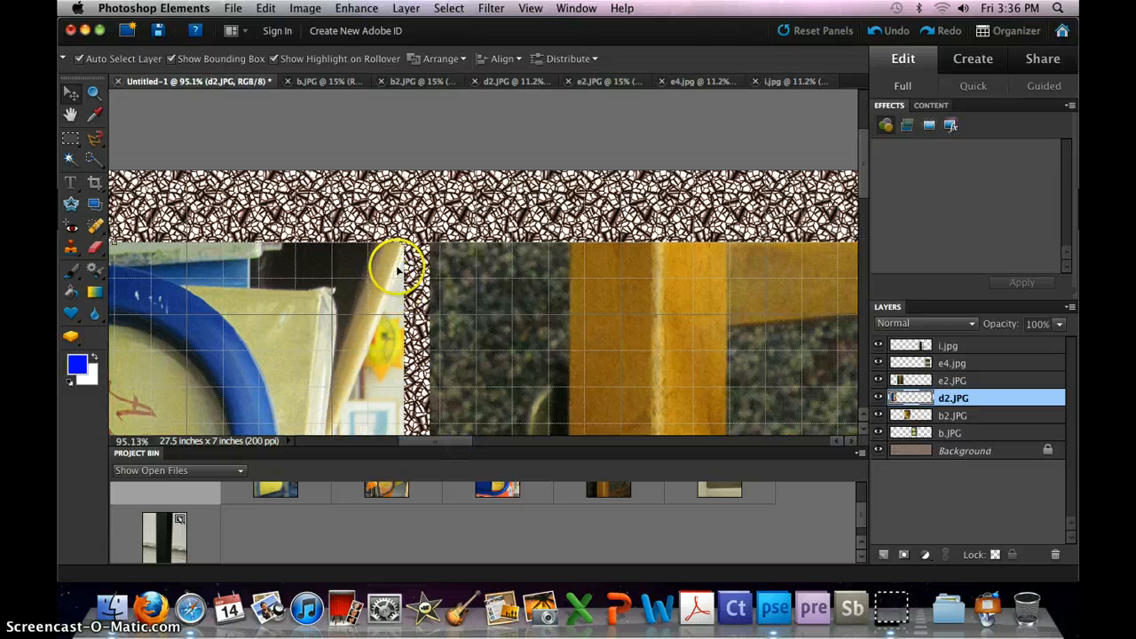
{"action": "left_click_drag", "start_coordinate": [491, 271], "coordinate": [534, 274]}
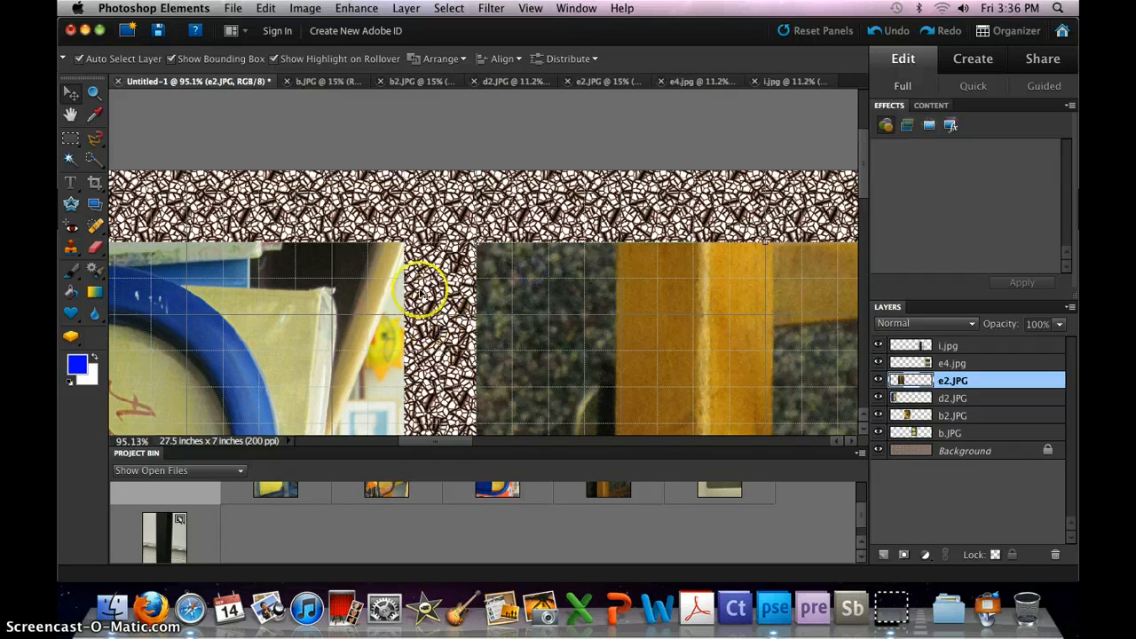
{"action": "left_click_drag", "start_coordinate": [439, 443], "coordinate": [509, 443]}
{"action": "left_click_drag", "start_coordinate": [497, 337], "coordinate": [548, 348]}
- Move the b, i and e4 photos to the same top margin as the others, spacing them two small grid squares apart
{"action": "left_click_drag", "start_coordinate": [497, 441], "coordinate": [555, 444]}
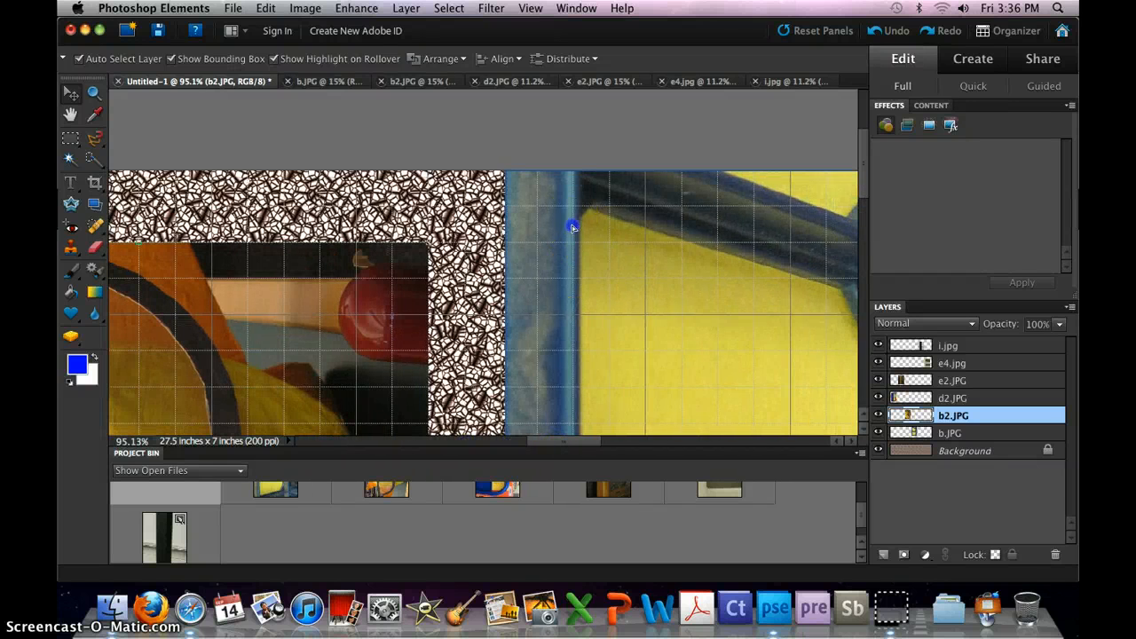
{"action": "left_click_drag", "start_coordinate": [572, 227], "coordinate": [559, 298]}
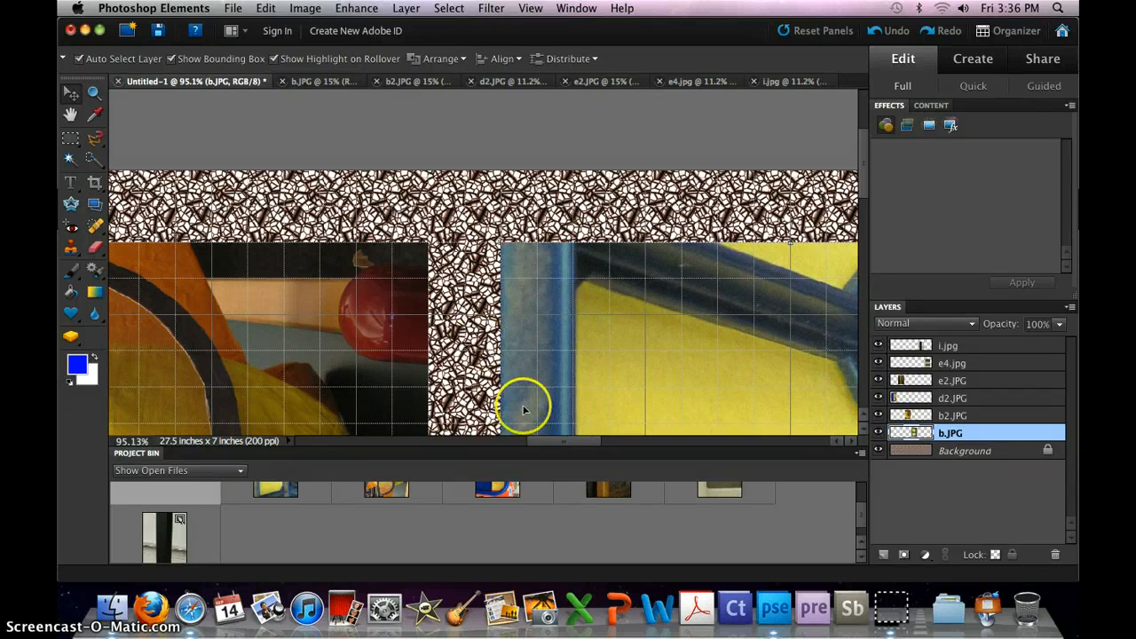
{"action": "left_click_drag", "start_coordinate": [563, 441], "coordinate": [634, 444]}
{"action": "left_click_drag", "start_coordinate": [545, 388], "coordinate": [550, 282]}
{"action": "left_click_drag", "start_coordinate": [631, 444], "coordinate": [706, 446]}
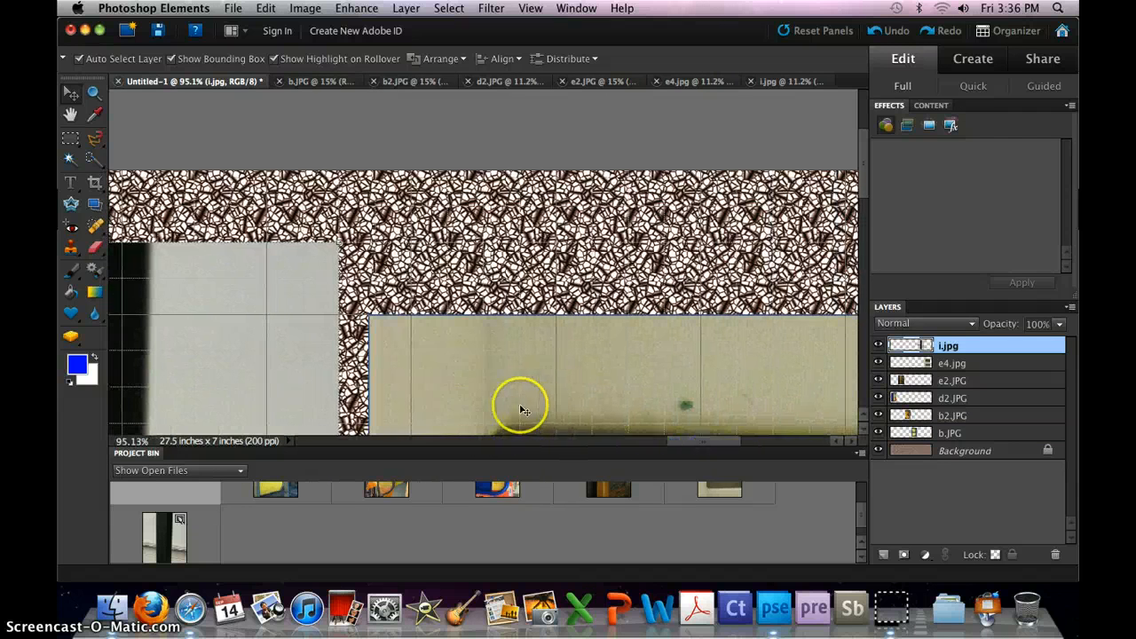
{"action": "left_click_drag", "start_coordinate": [522, 410], "coordinate": [561, 340]}
{"action": "left_click_drag", "start_coordinate": [694, 443], "coordinate": [736, 442]}
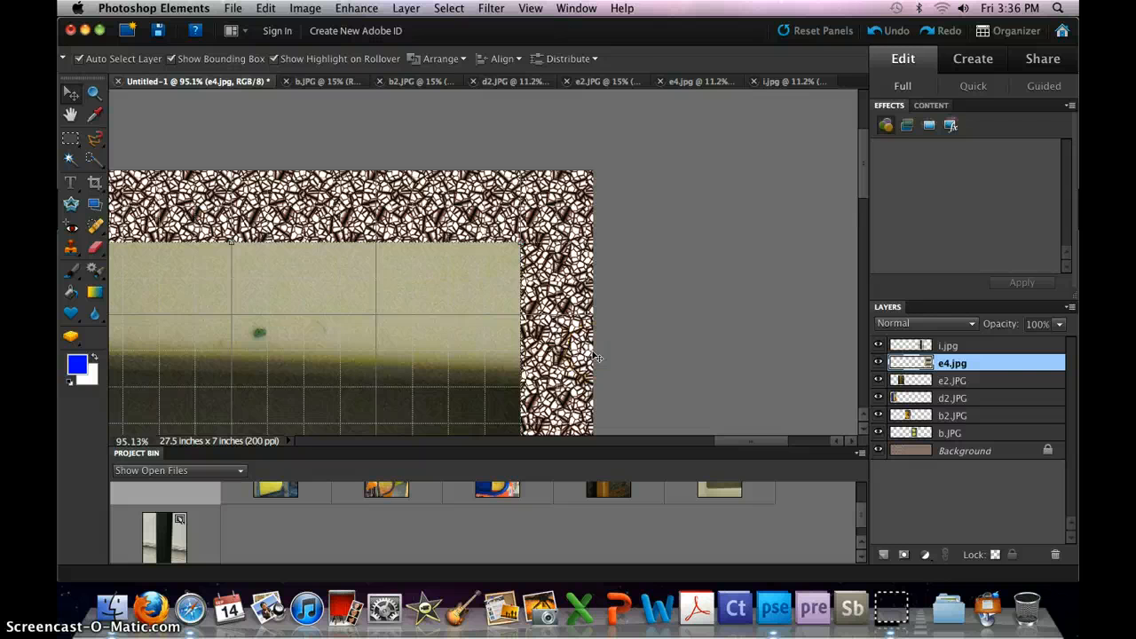
- Hide the alignment grid with the whole collage fitted in view
{"action": "key", "text": "super+0"}
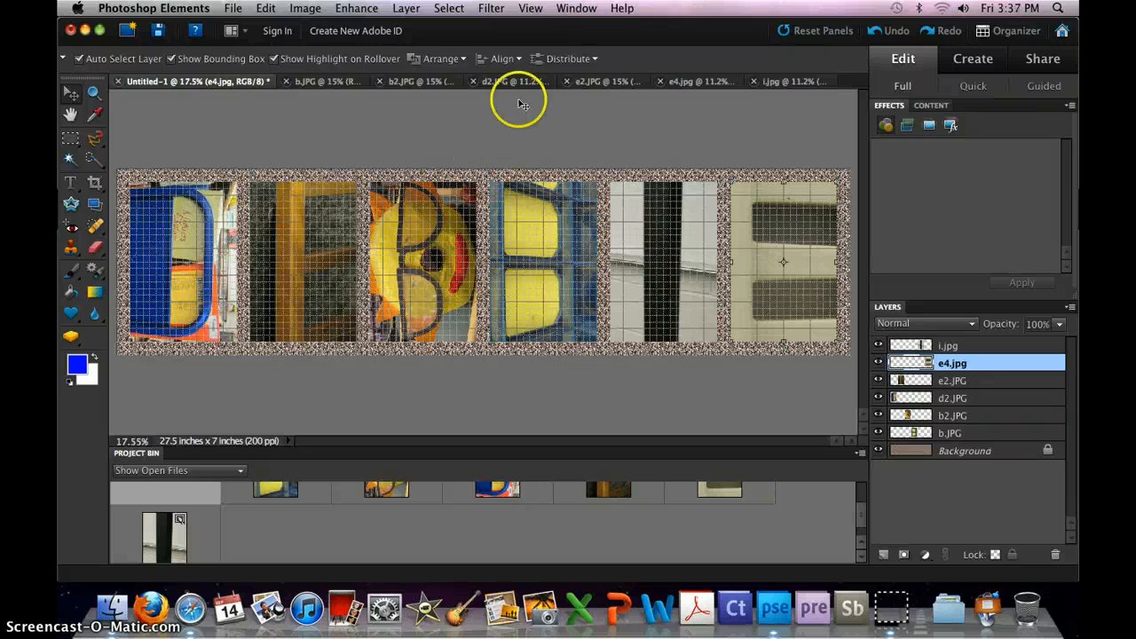
{"action": "left_click", "coordinate": [530, 9]}
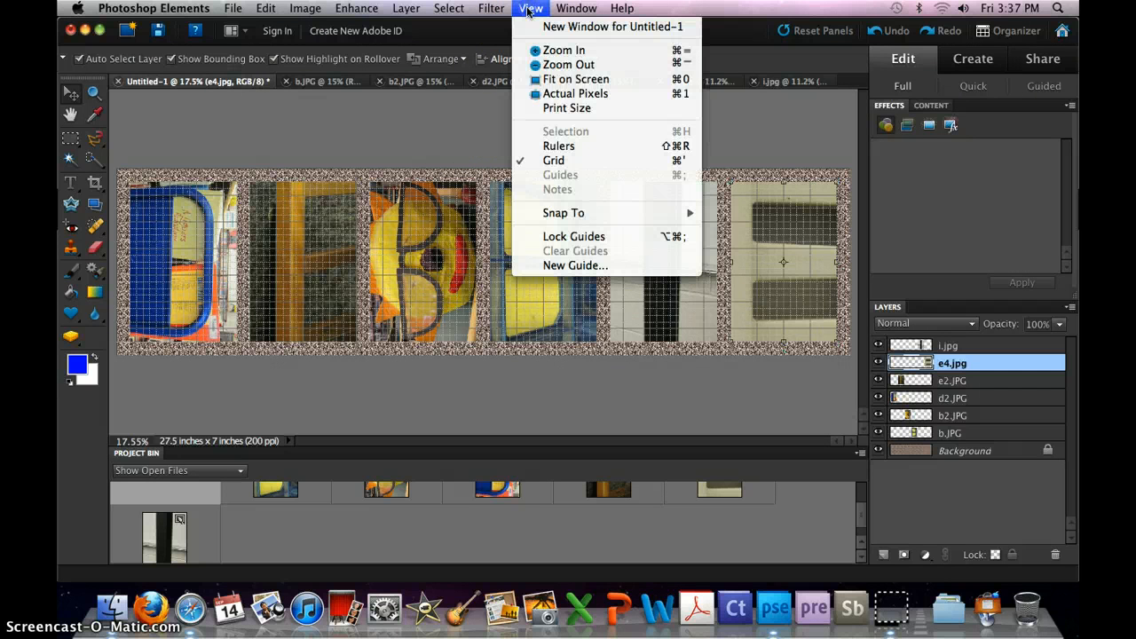
{"action": "left_click", "coordinate": [553, 161]}
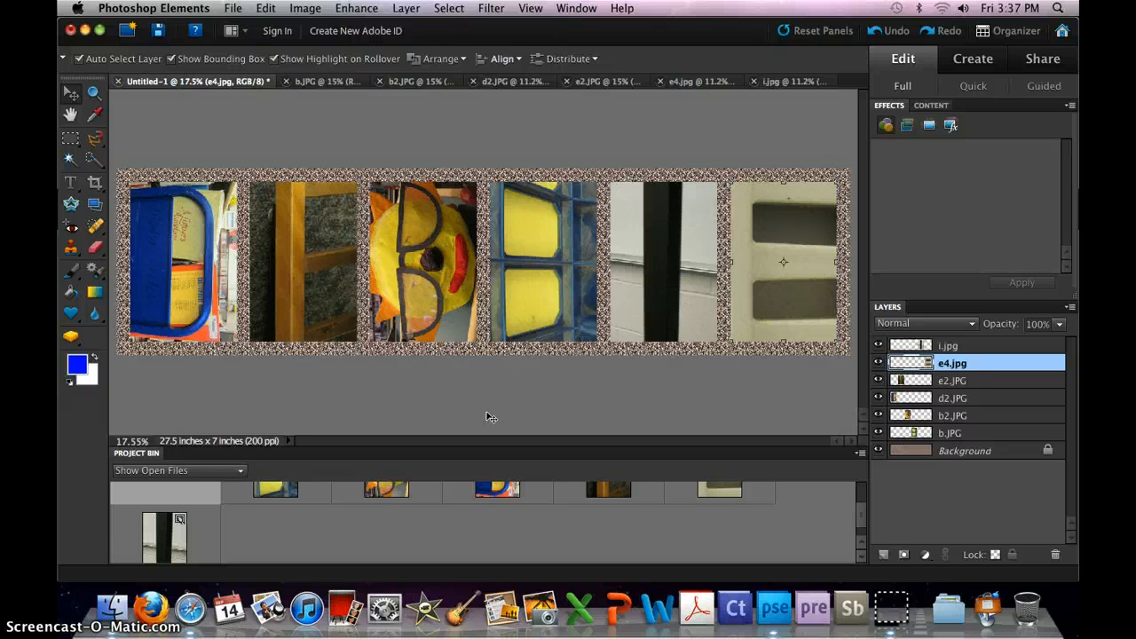
- Try swapping the positions of the b.JPG and b2.JPG photos in the row, and undo both moves
{"action": "mouse_move", "coordinate": [520, 274]}
{"action": "left_mouse_down"}
{"action": "mouse_move", "coordinate": [404, 277]}
{"action": "mouse_move", "coordinate": [551, 275]}
{"action": "mouse_move", "coordinate": [532, 275]}
{"action": "left_mouse_up"}
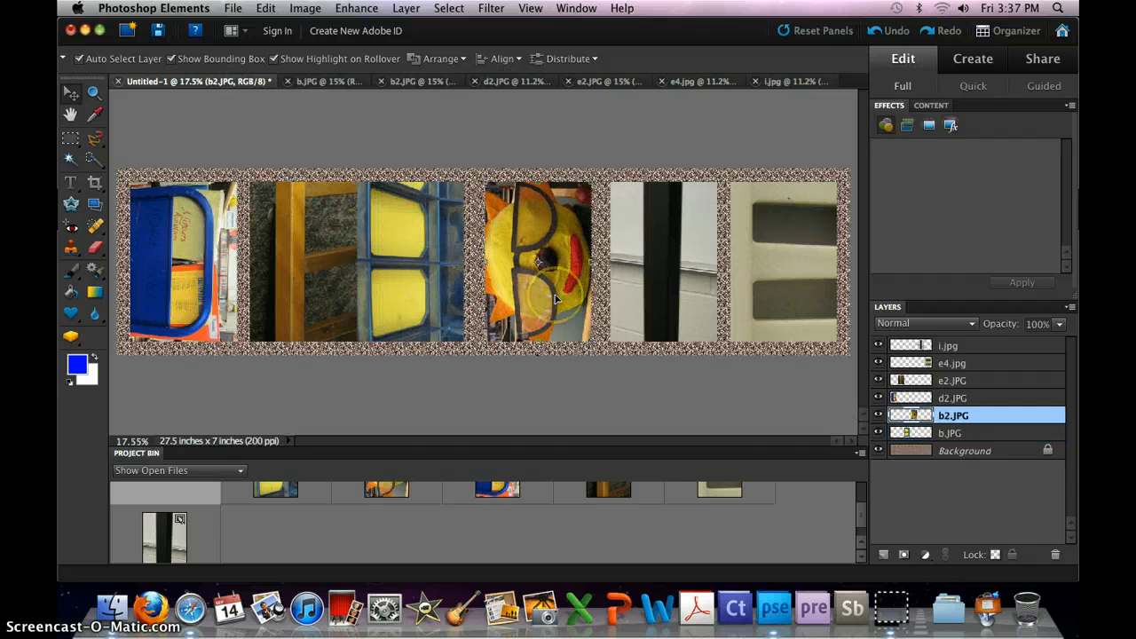
{"action": "key", "text": "super+z"}
{"action": "key", "text": "super+z"}
{"action": "left_click", "coordinate": [554, 299]}
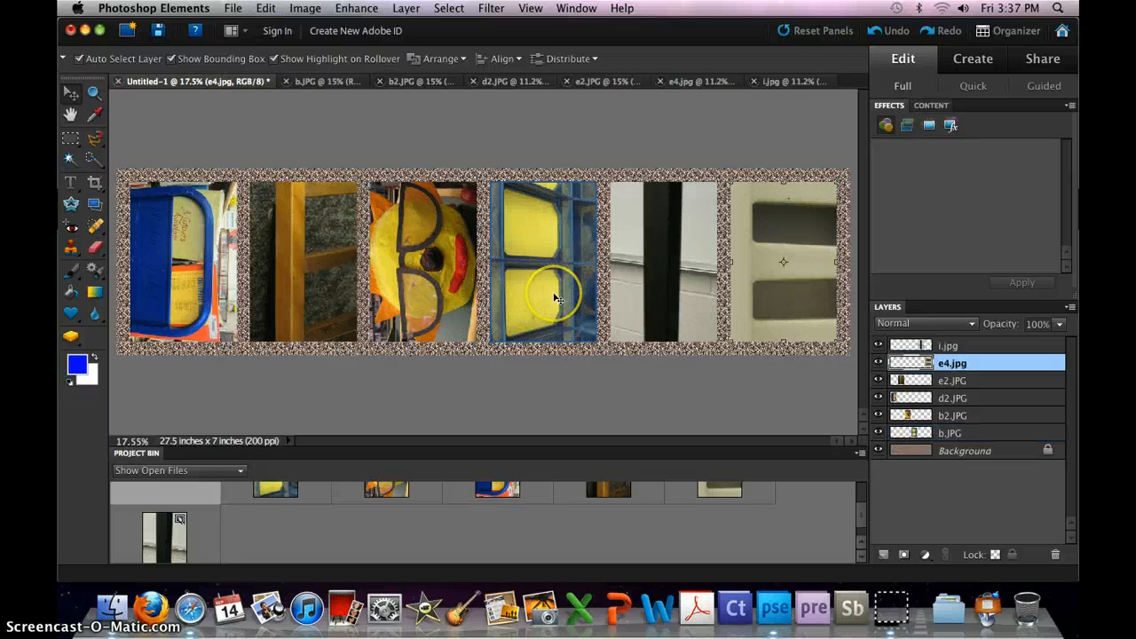